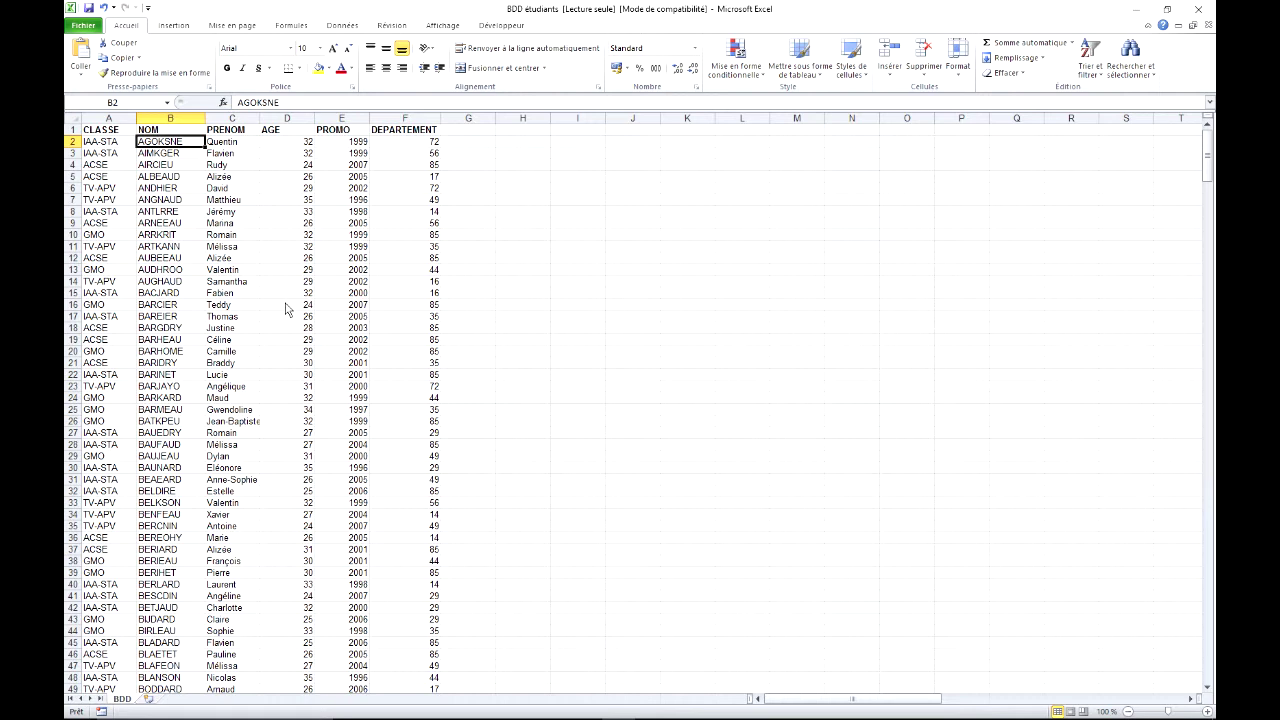
Step: Select the CLASSE values from A2 down column A of the student table
click(165, 166)
click(165, 200)
click(165, 258)
click(171, 189)
click(172, 156)
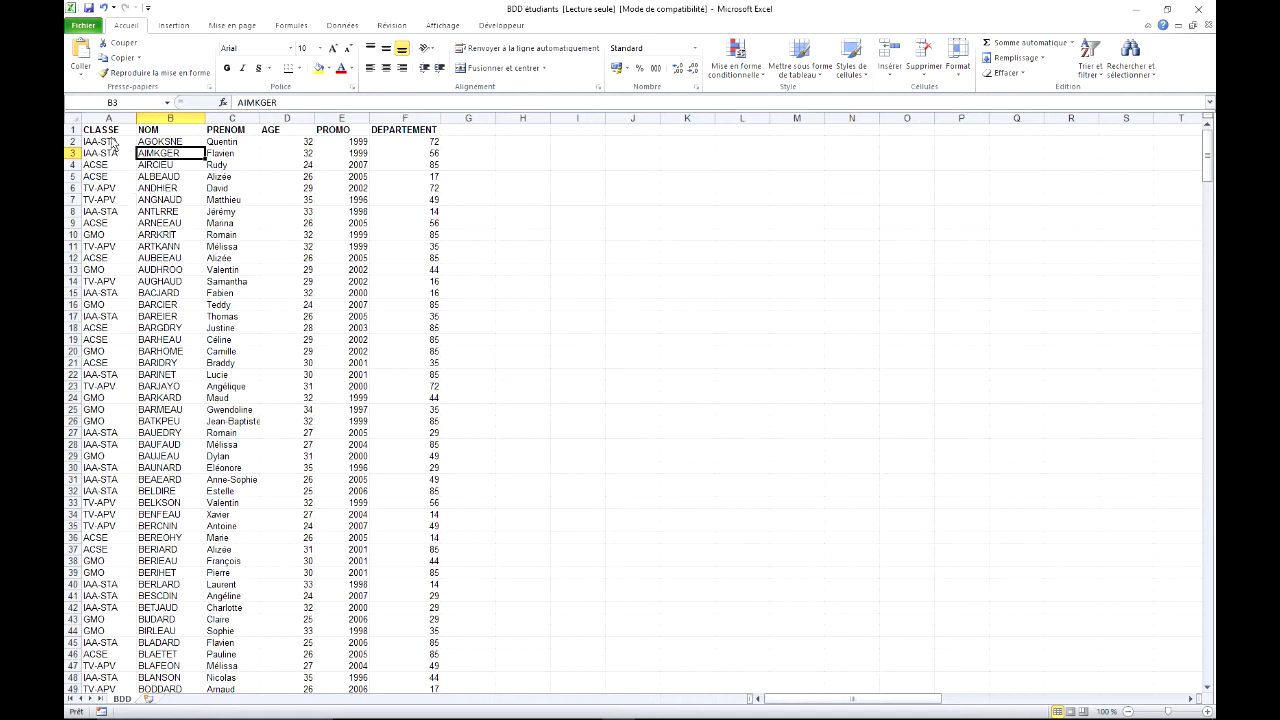
mouse_move(112, 146)
mouse_down()
mouse_move(125, 670)
mouse_move(92, 684)
mouse_move(96, 672)
mouse_up()
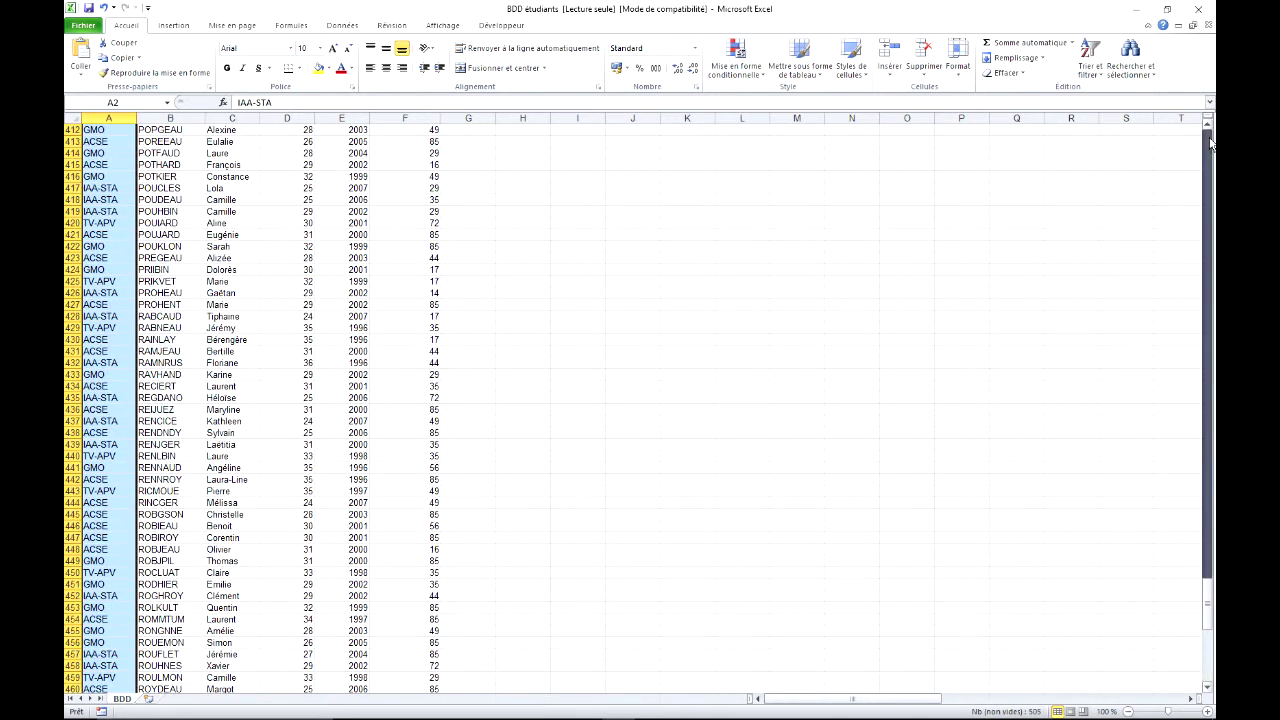
drag(1208, 660, 1208, 150)
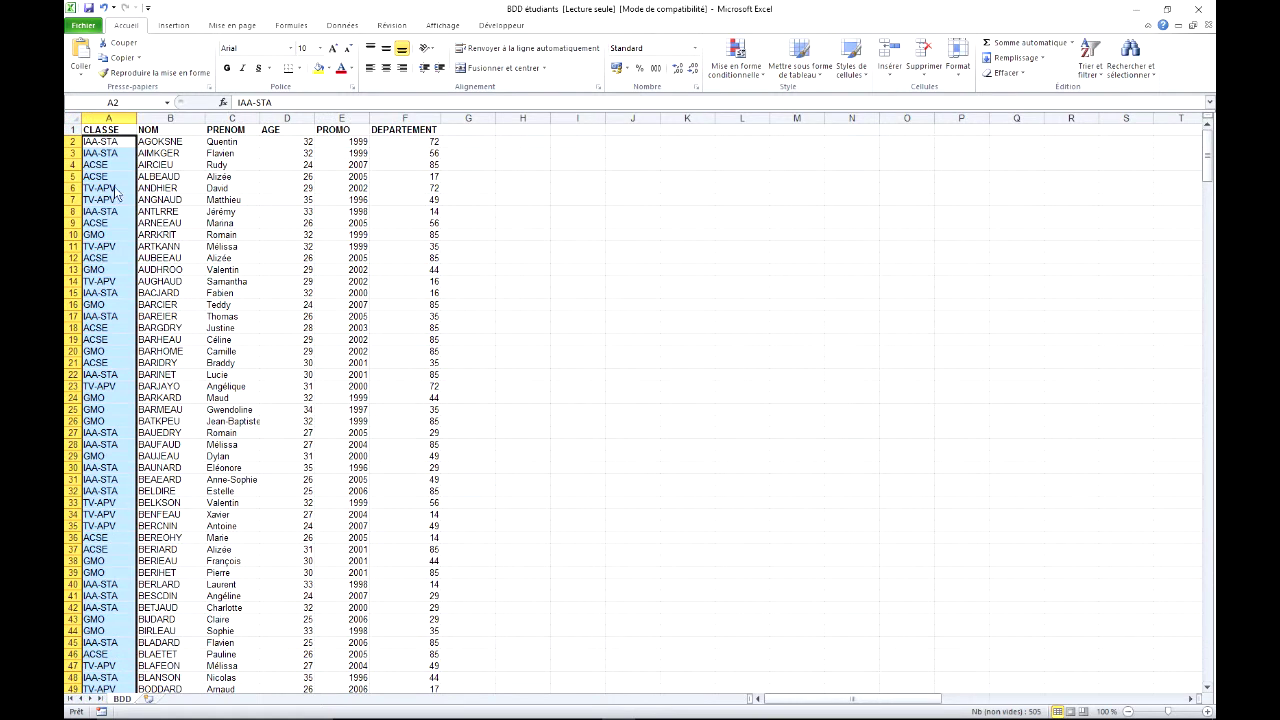
Step: Start an A-to-Z sort of the selected CLASSE values from the Données ribbon
click(350, 28)
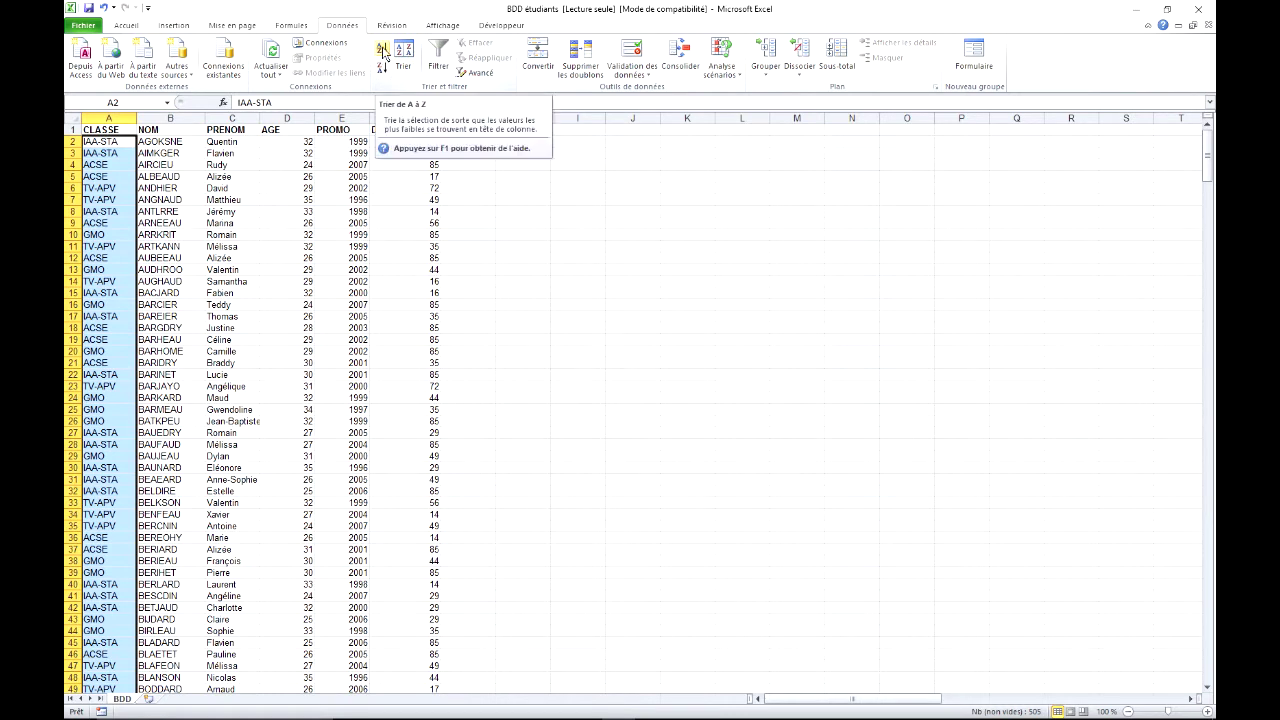
click(383, 52)
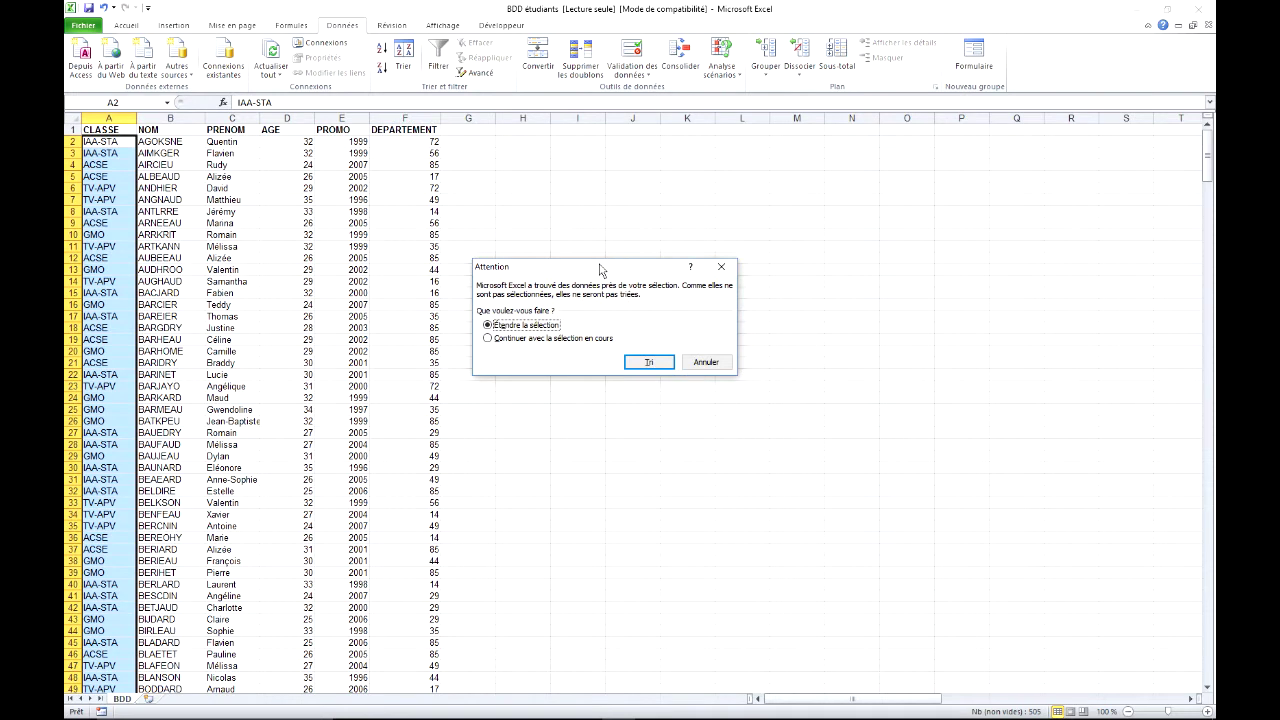
Step: Choose Étendre la sélection in the sort warning and sort the whole table by CLASSE A→Z
drag(588, 274, 465, 233)
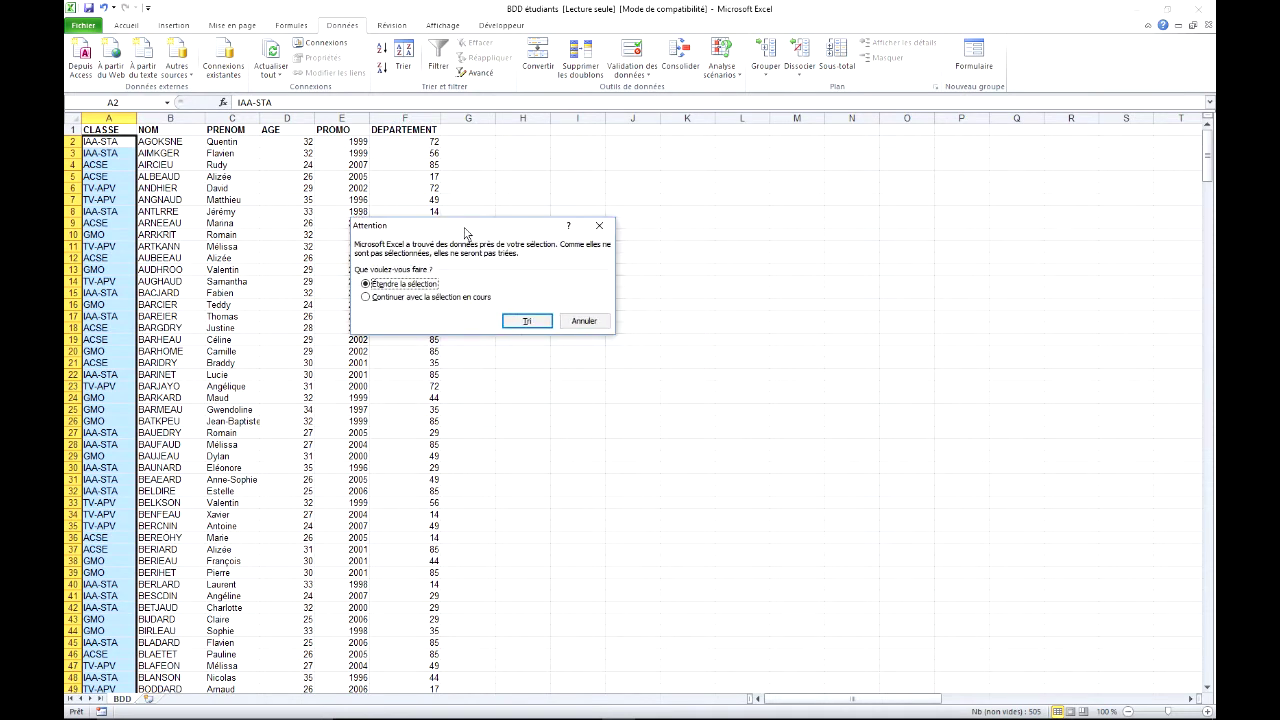
click(366, 297)
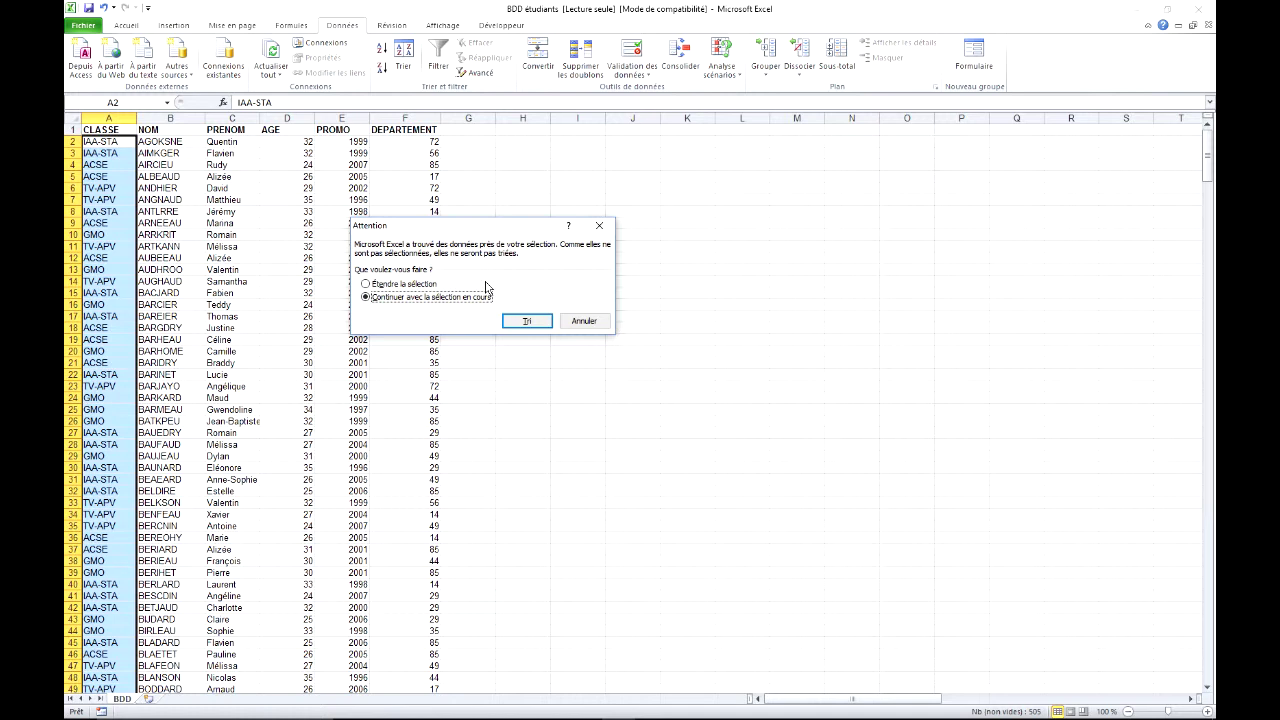
drag(487, 231, 506, 256)
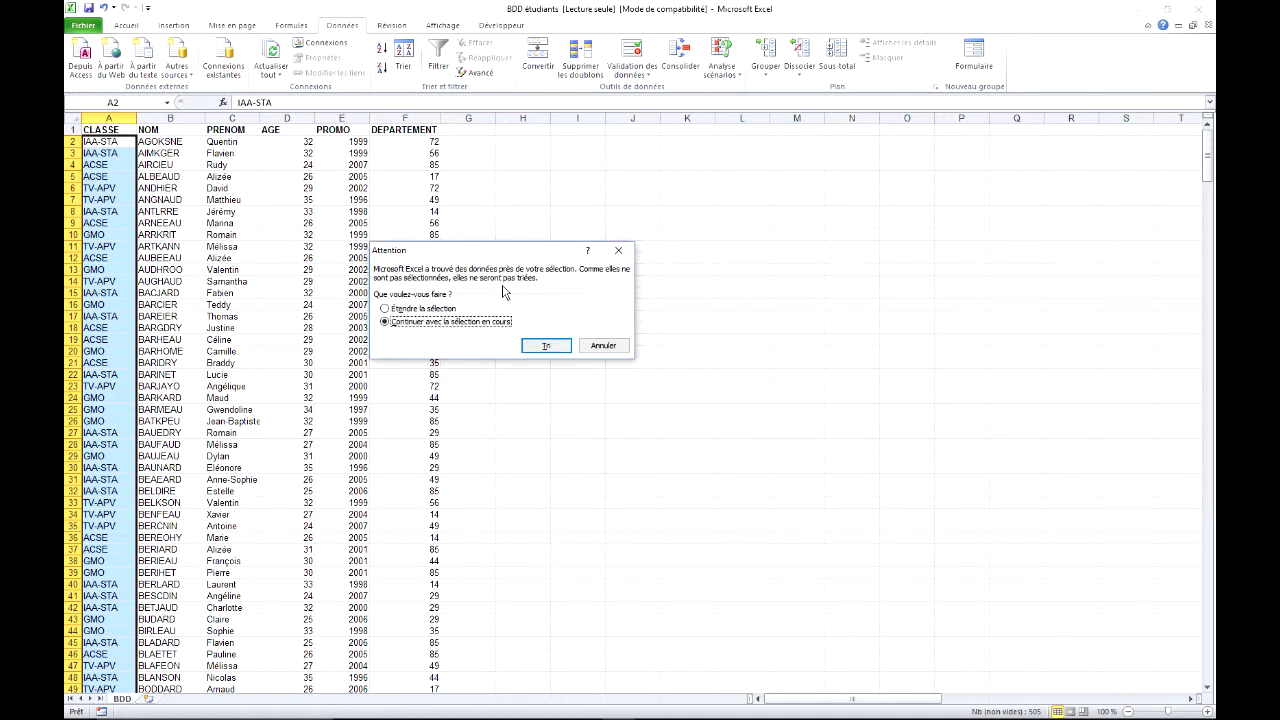
click(394, 311)
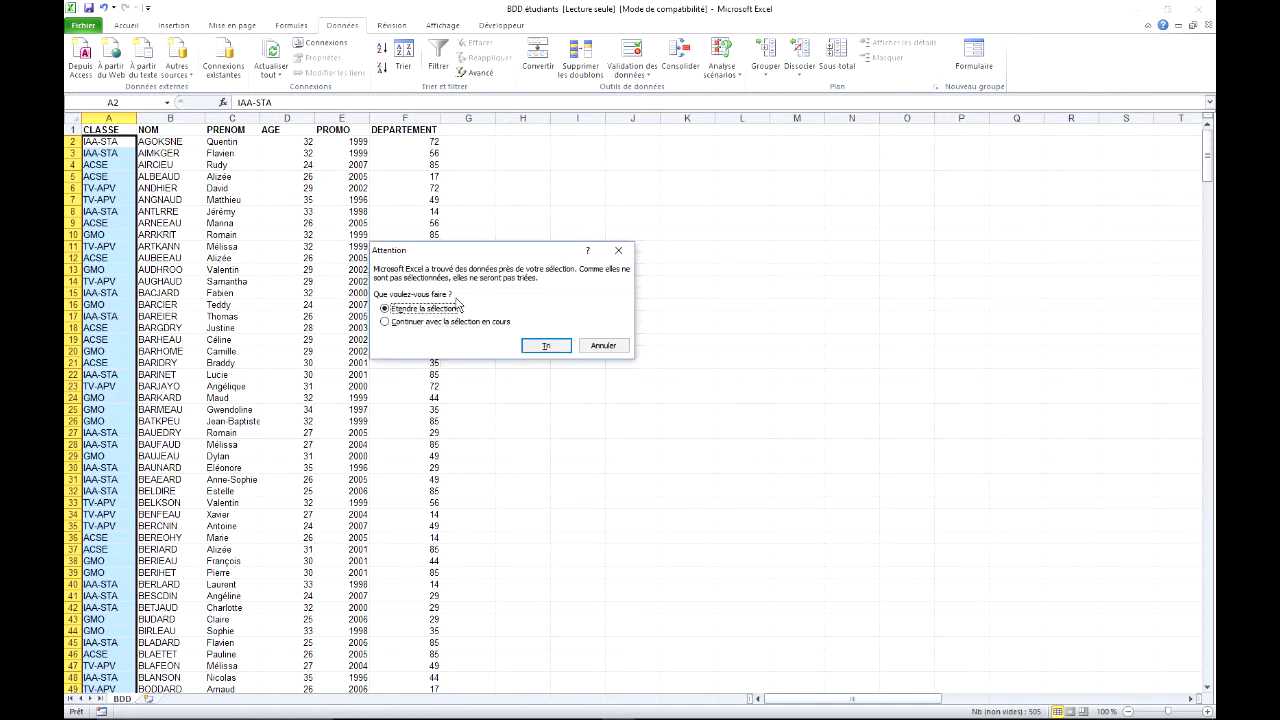
click(550, 348)
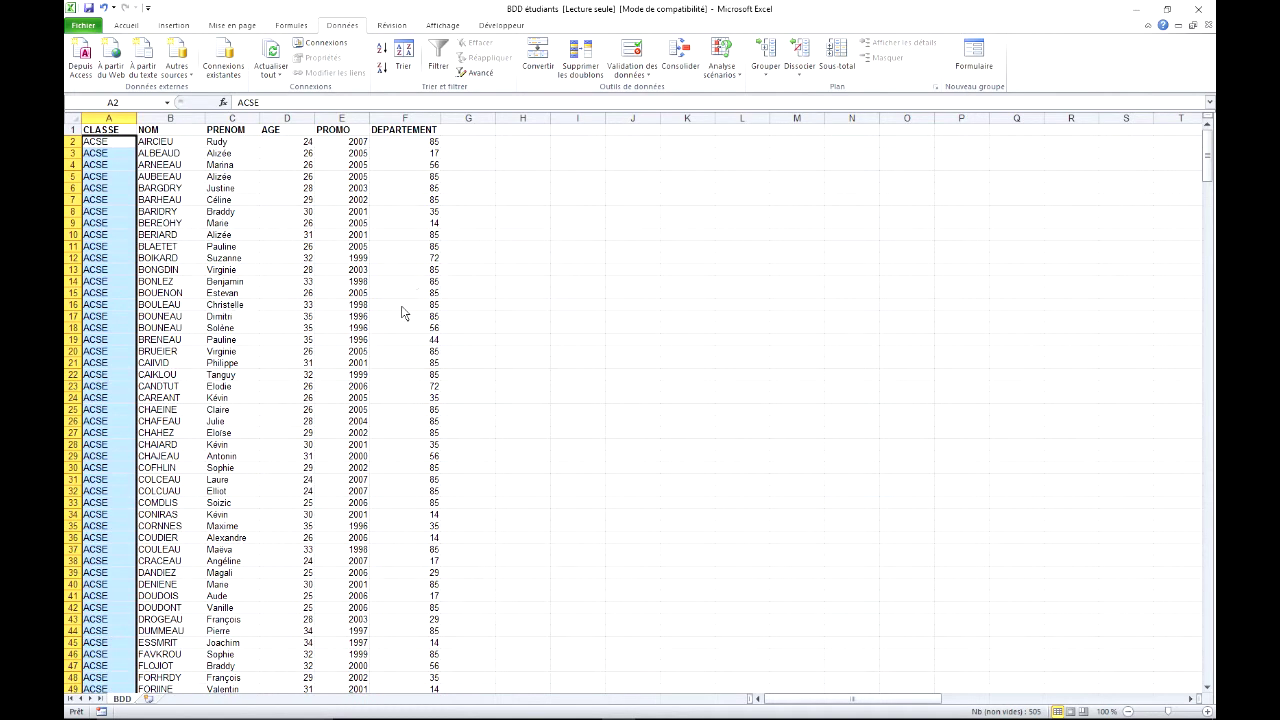
click(109, 156)
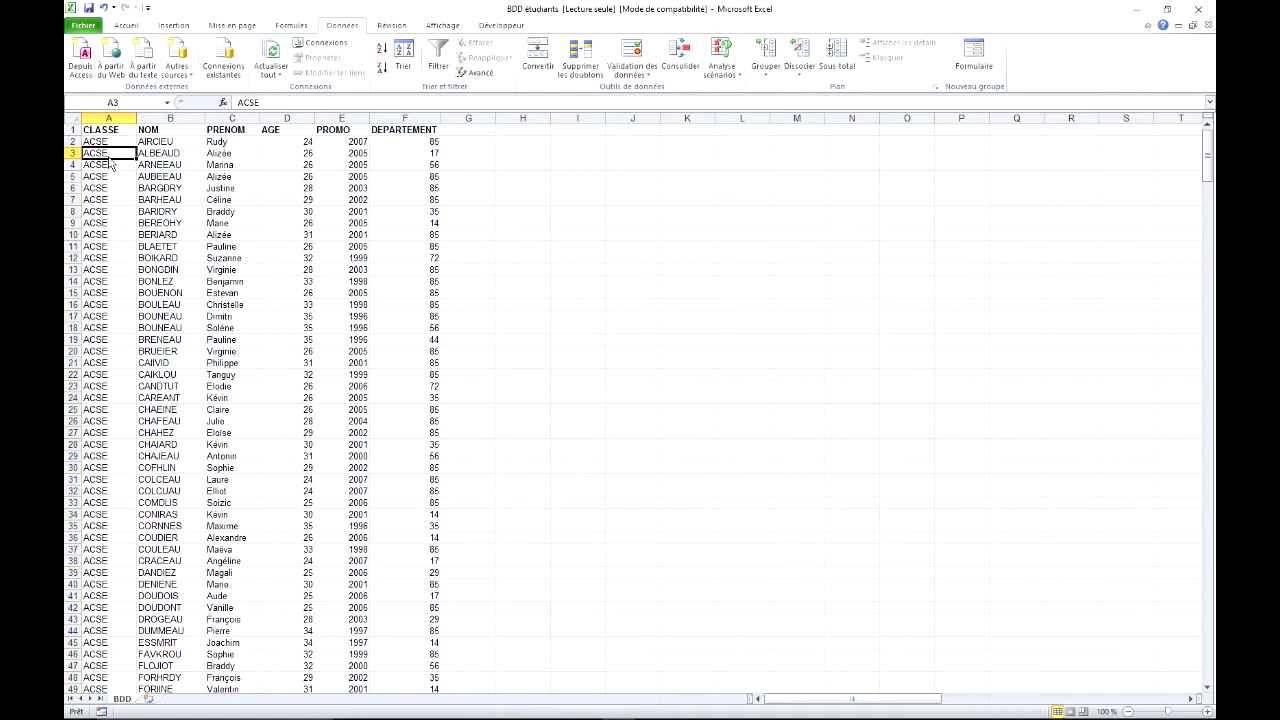
click(105, 8)
click(174, 188)
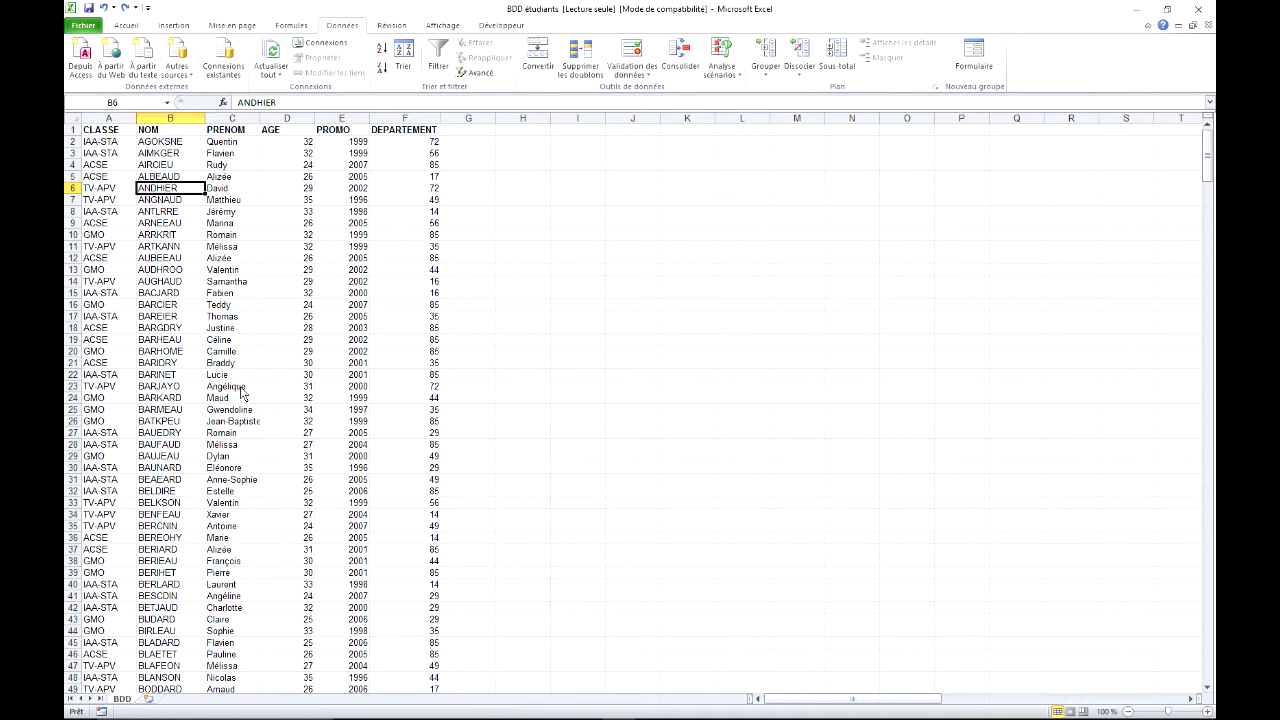
click(114, 190)
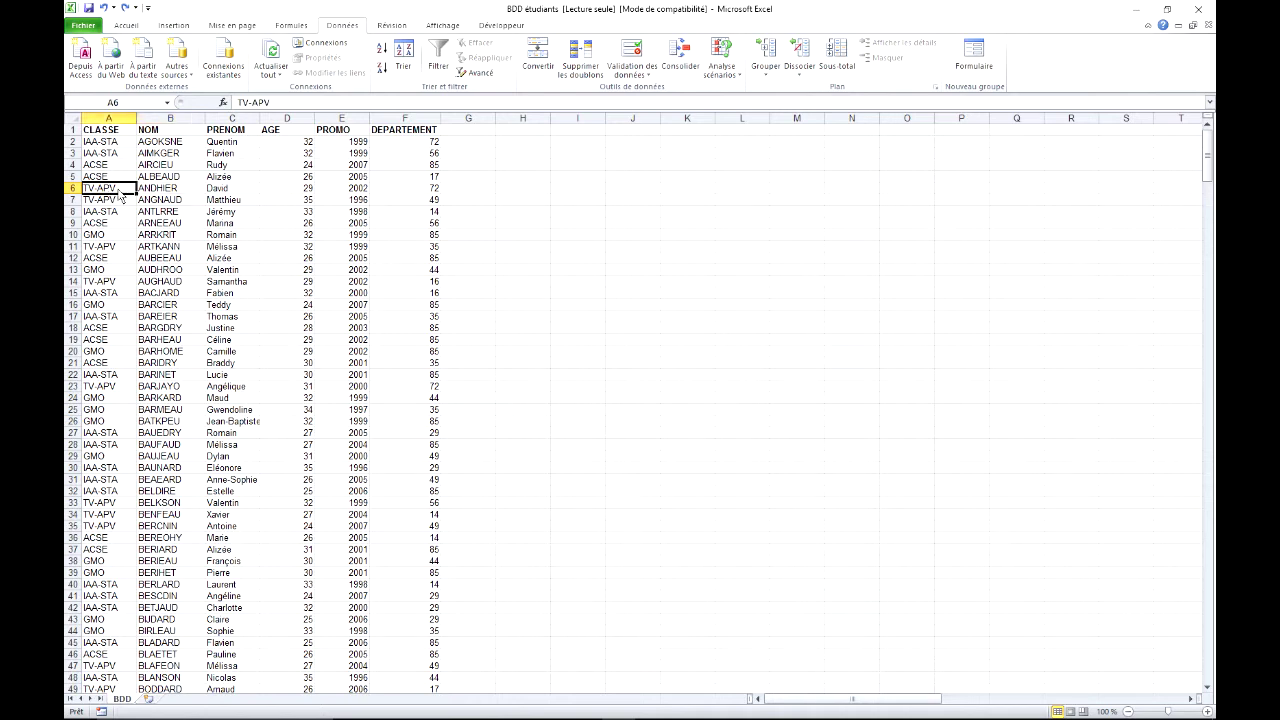
click(384, 53)
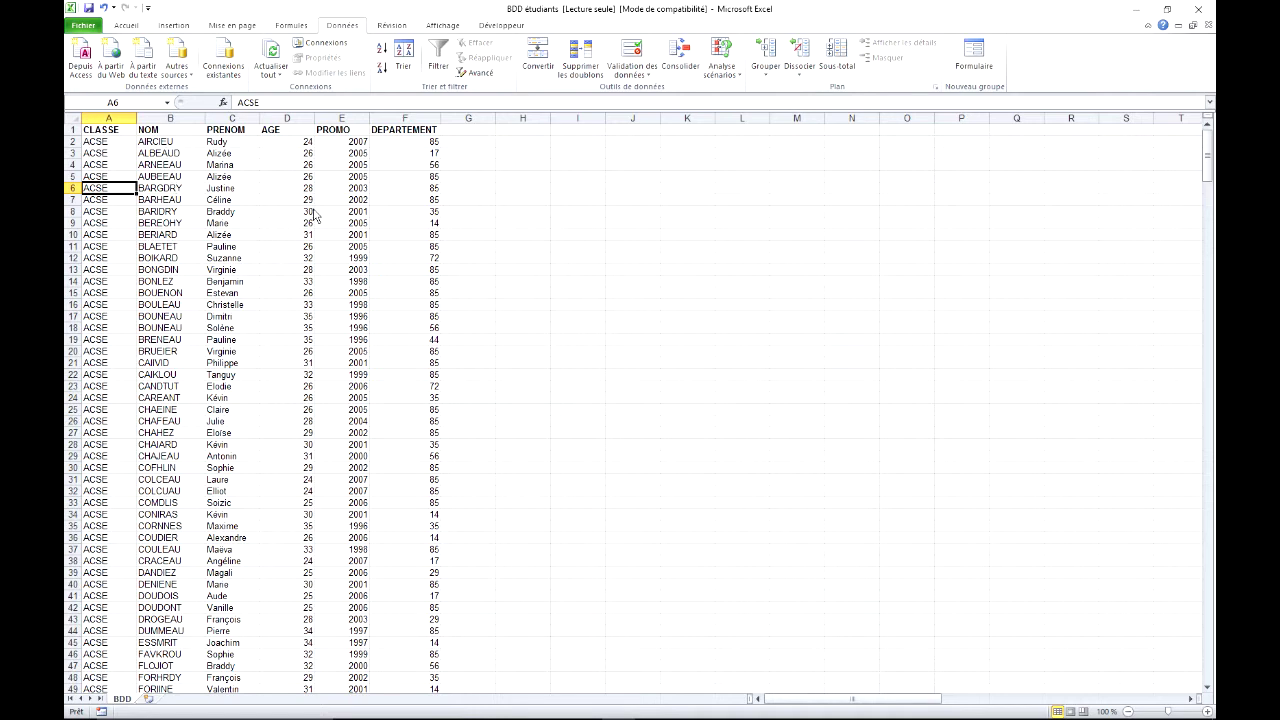
Step: In the Sort dialog, add a second level sorting NOM from Z to A
click(404, 58)
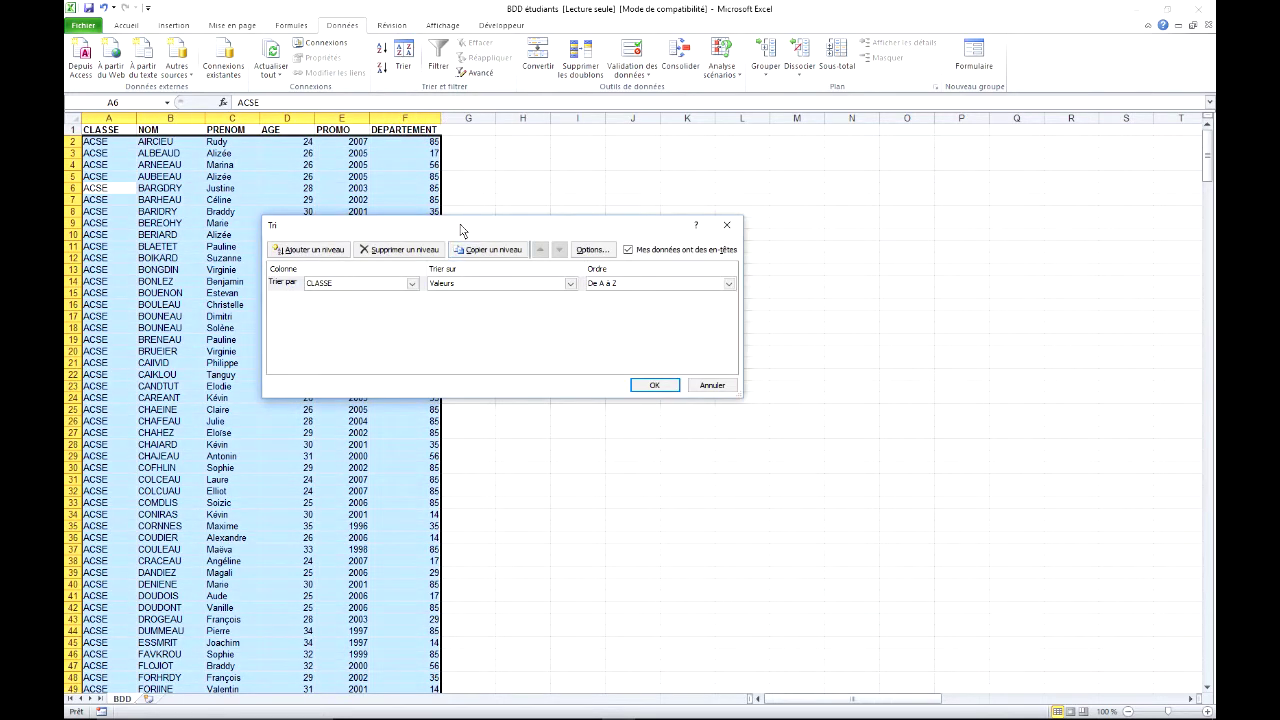
drag(462, 230, 539, 211)
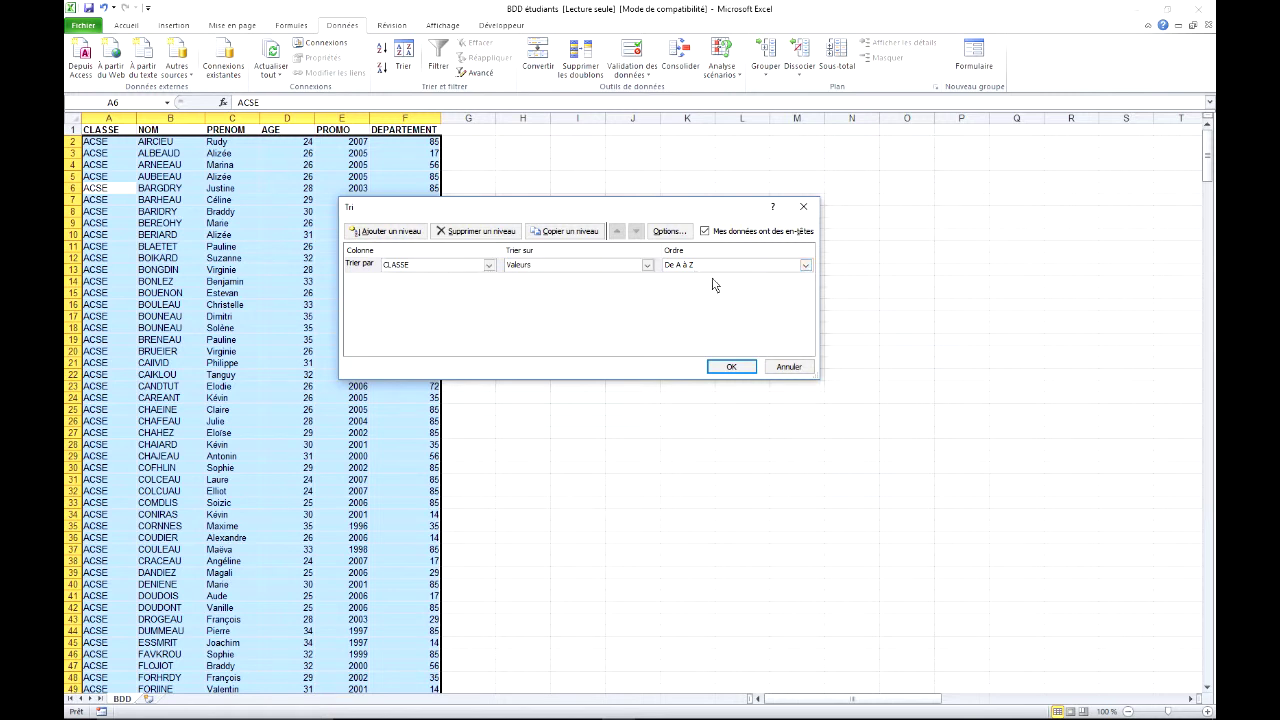
click(386, 231)
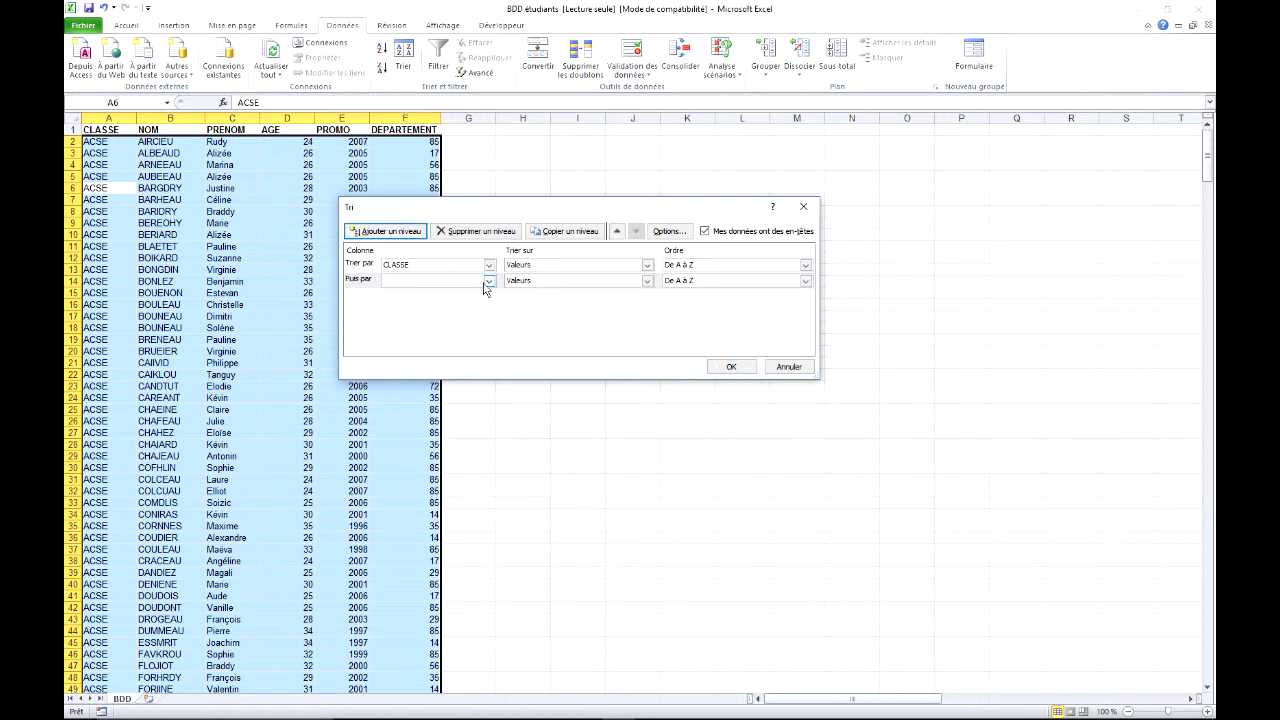
click(488, 281)
click(400, 304)
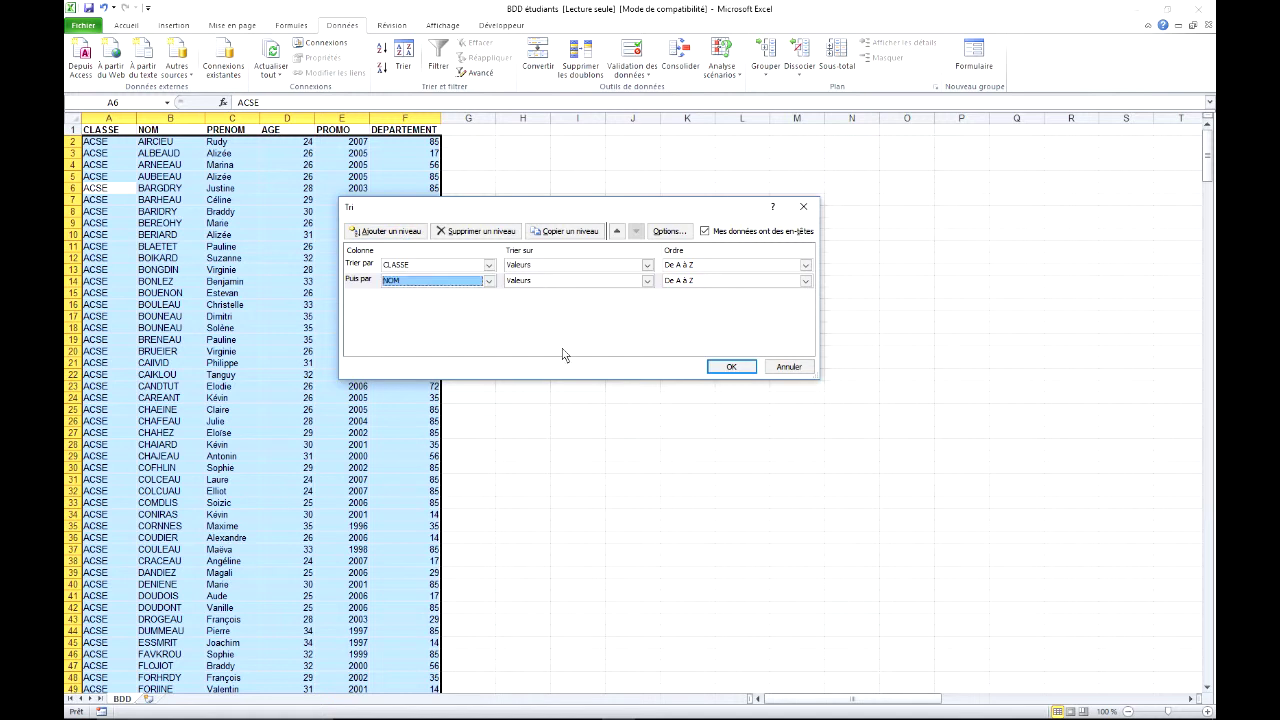
click(808, 281)
click(714, 300)
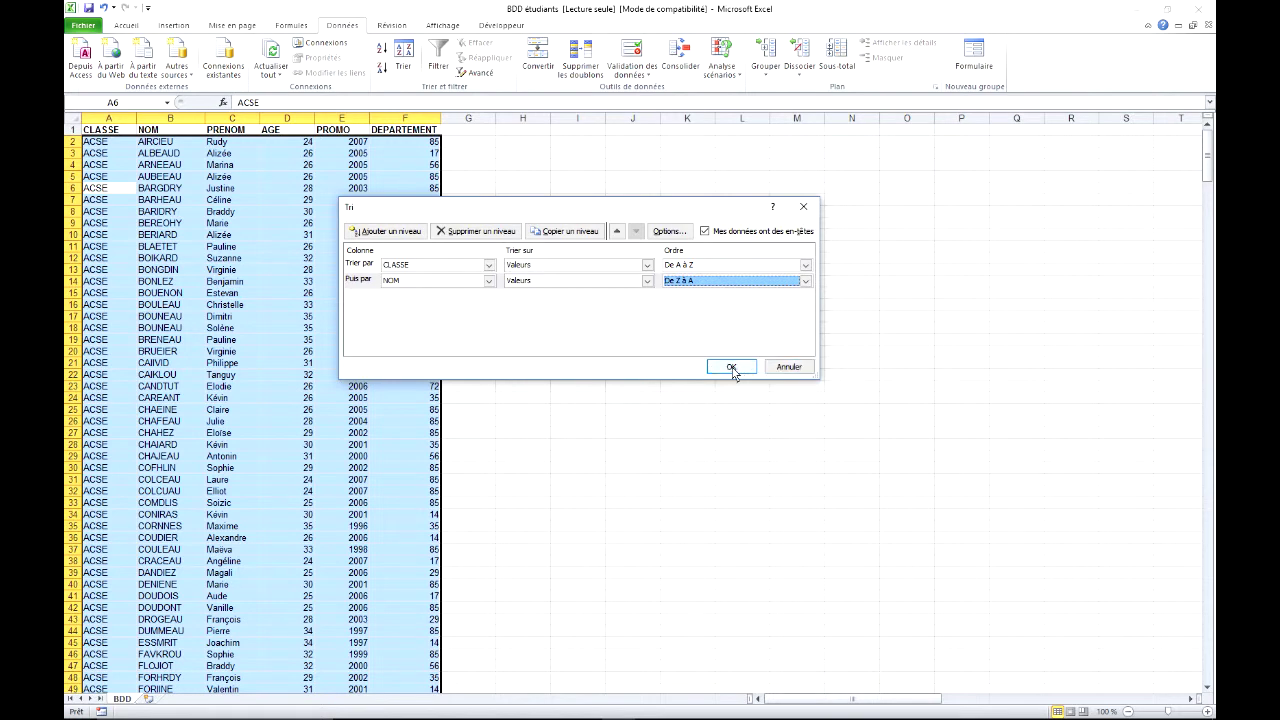
Step: Add a third level sorting PRENOM from Z to A and apply the sort
click(399, 238)
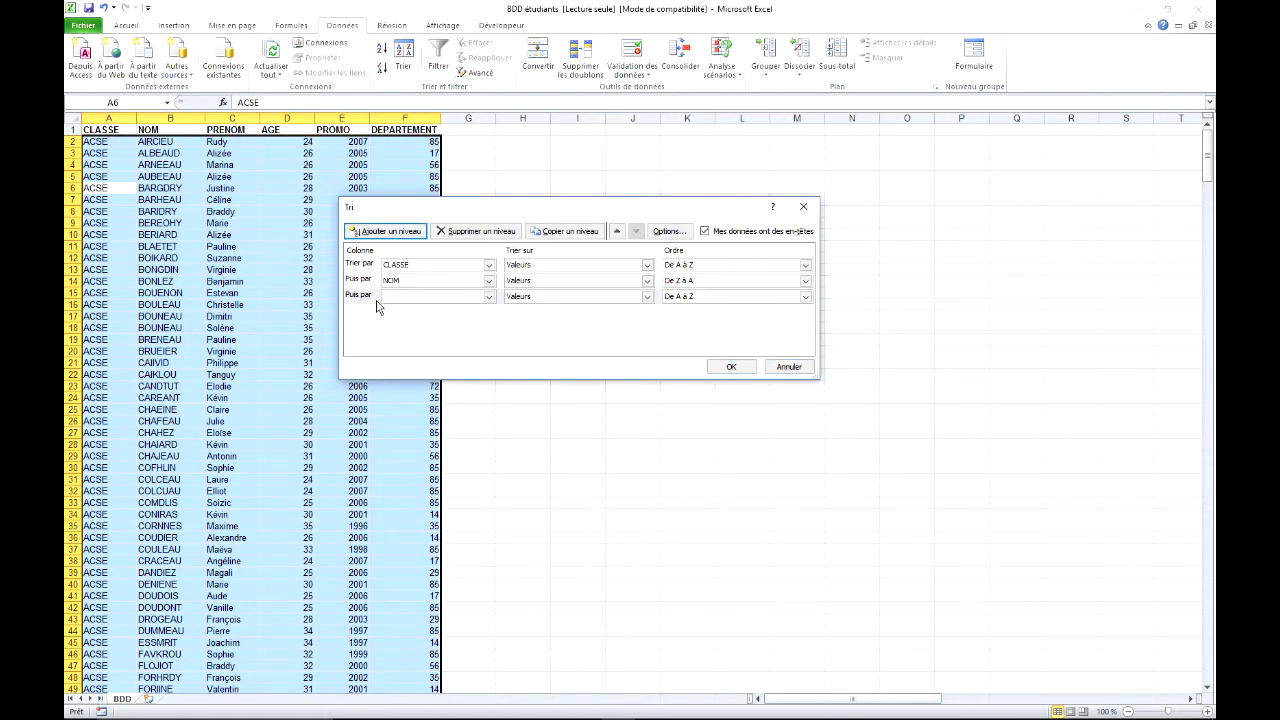
click(488, 297)
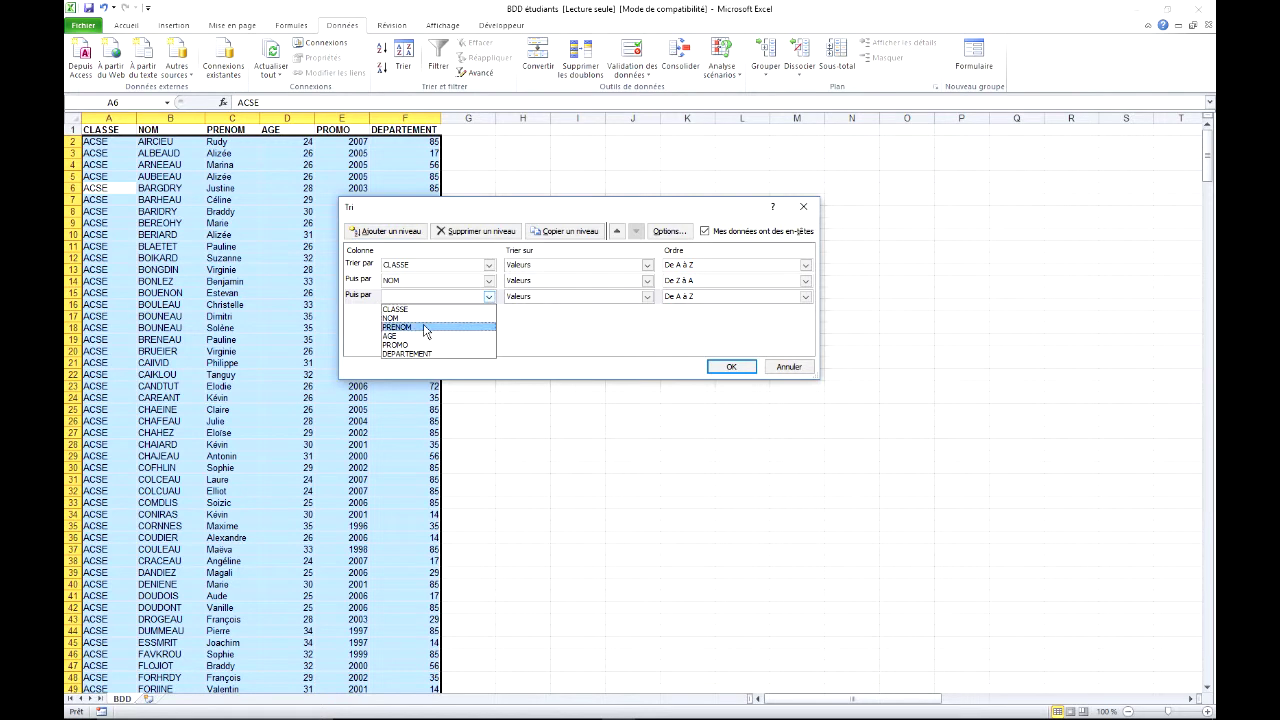
click(425, 322)
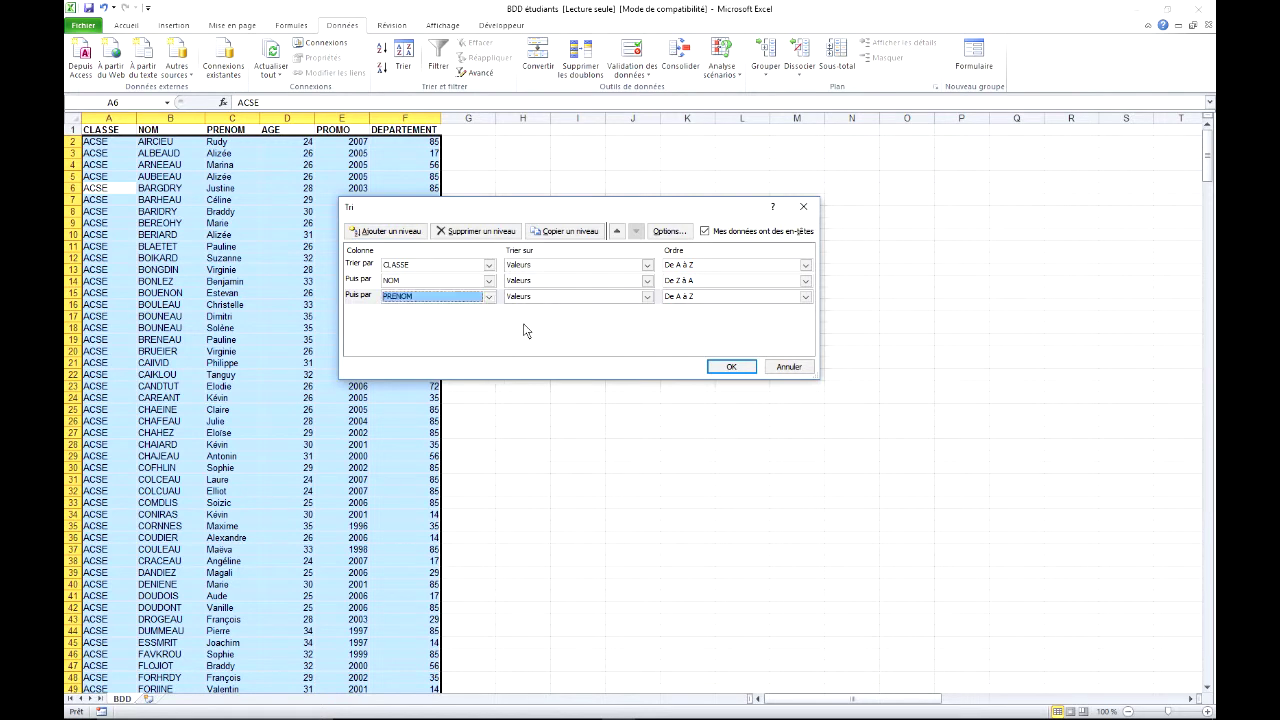
click(805, 297)
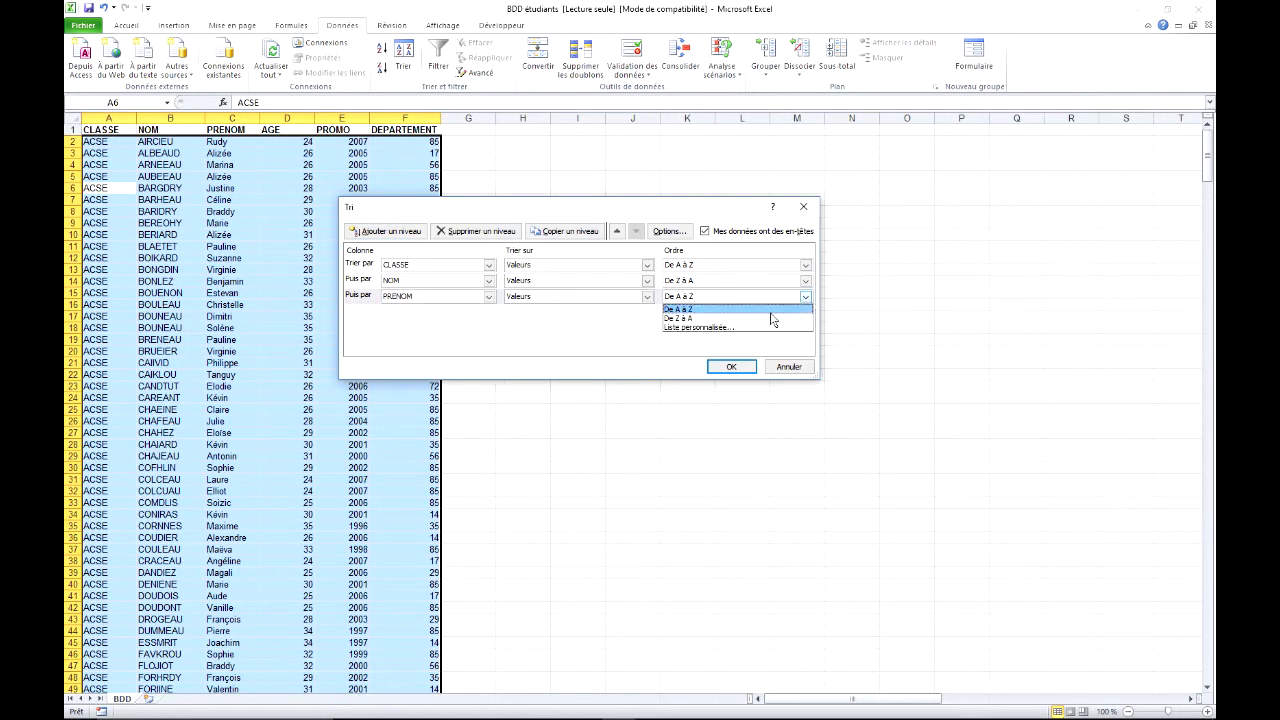
click(732, 321)
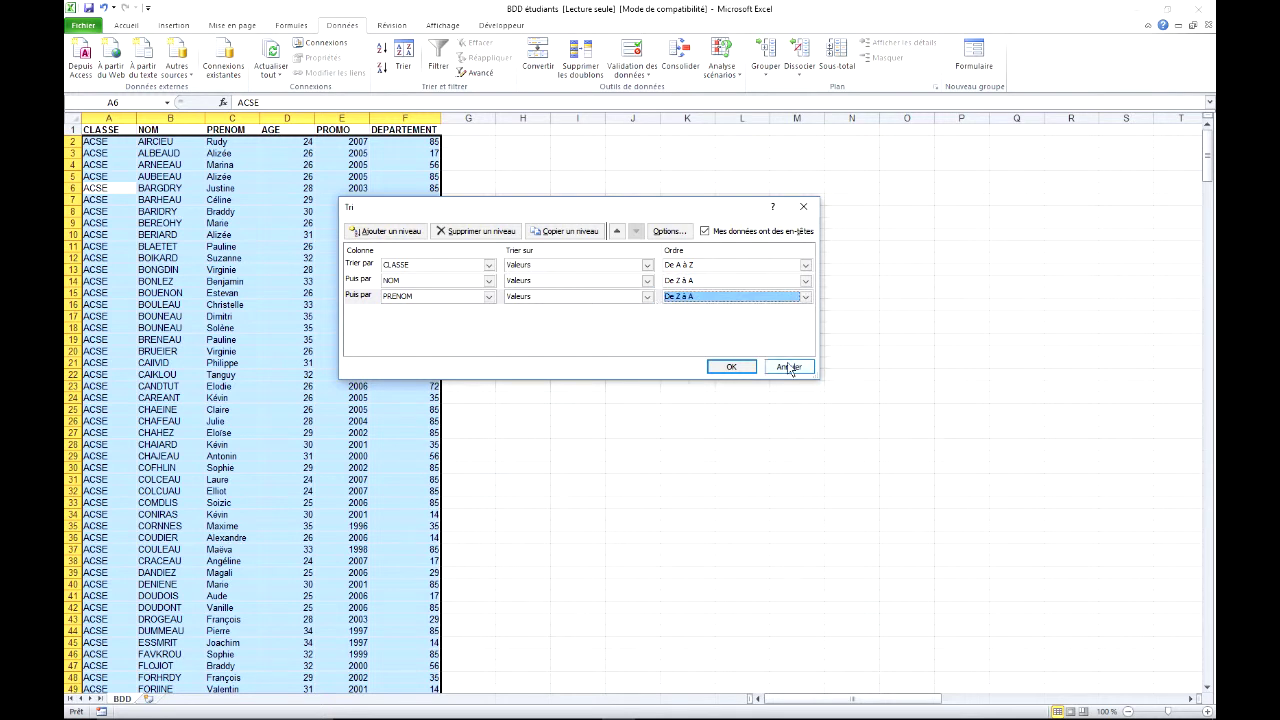
click(720, 368)
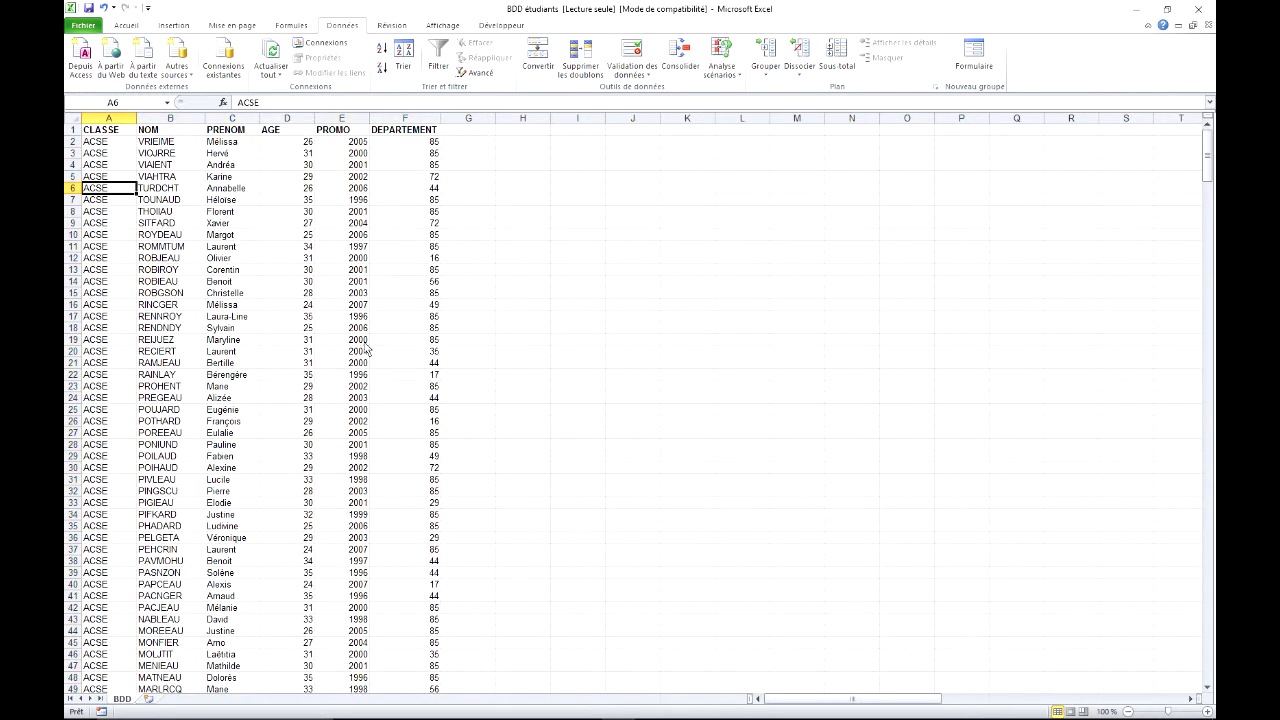